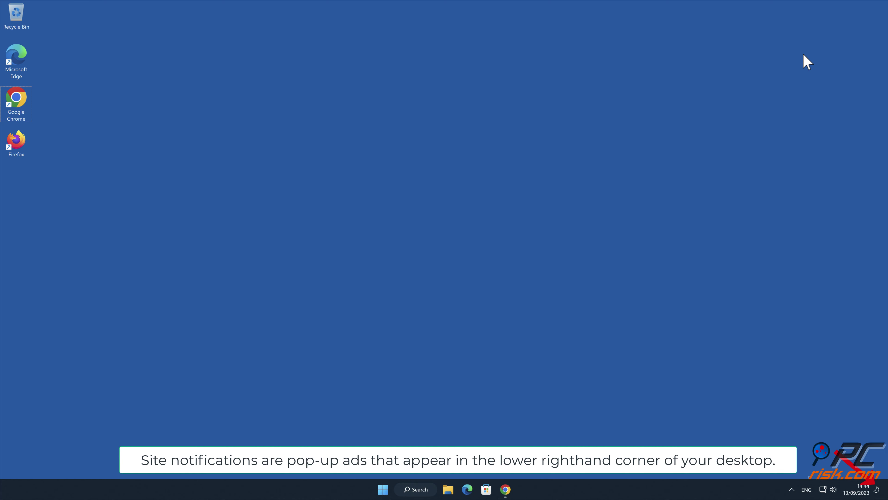
Restore the fake McAfee page, allow highpotencyguard.com notifications, and close Chrome.
{"action": "left_click", "coordinate": [506, 490]}
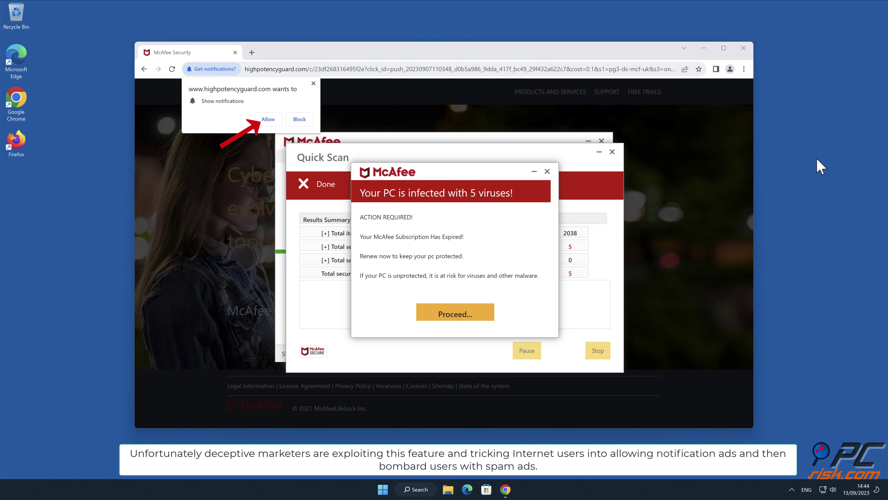
{"action": "left_click", "coordinate": [268, 119]}
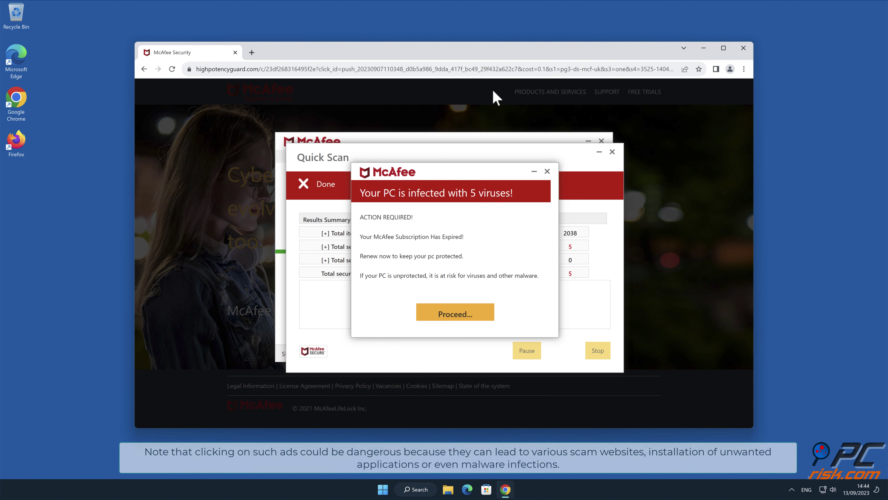
{"action": "left_click", "coordinate": [743, 48]}
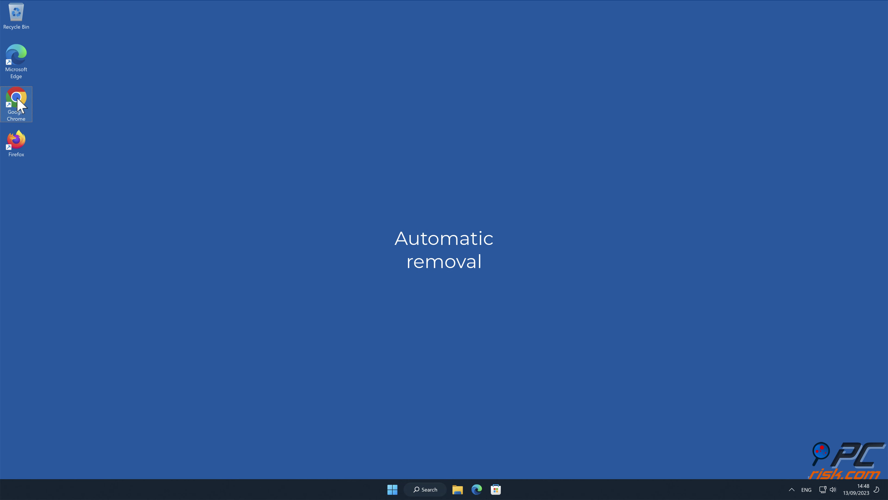
{"action": "double_click", "coordinate": [17, 100]}
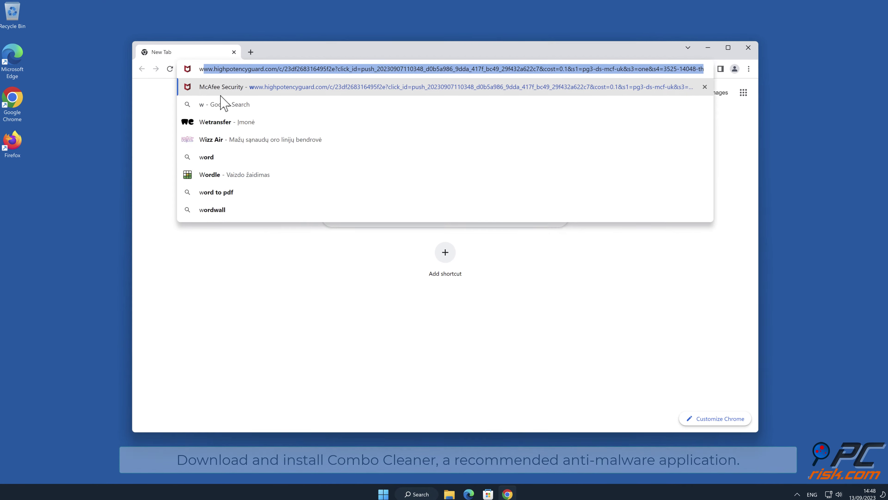
{"action": "type", "text": "www.combo"}
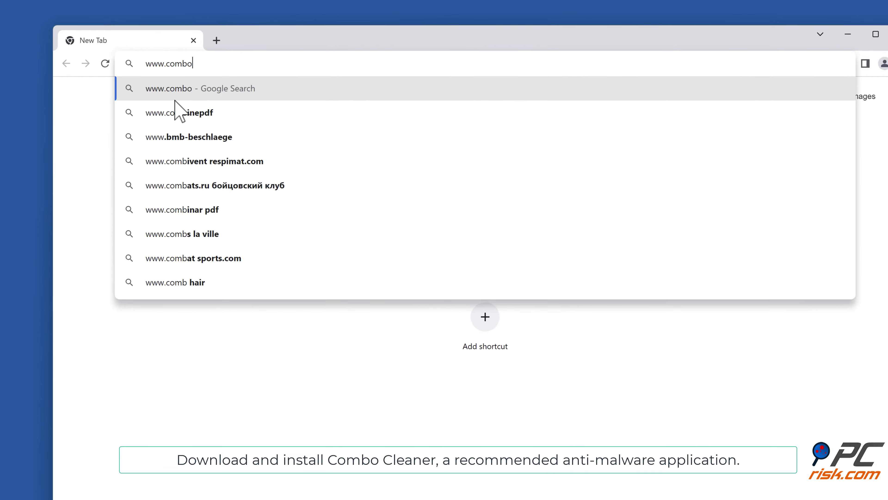
{"action": "type", "text": "cleaner.com"}
{"action": "key", "text": "Return"}
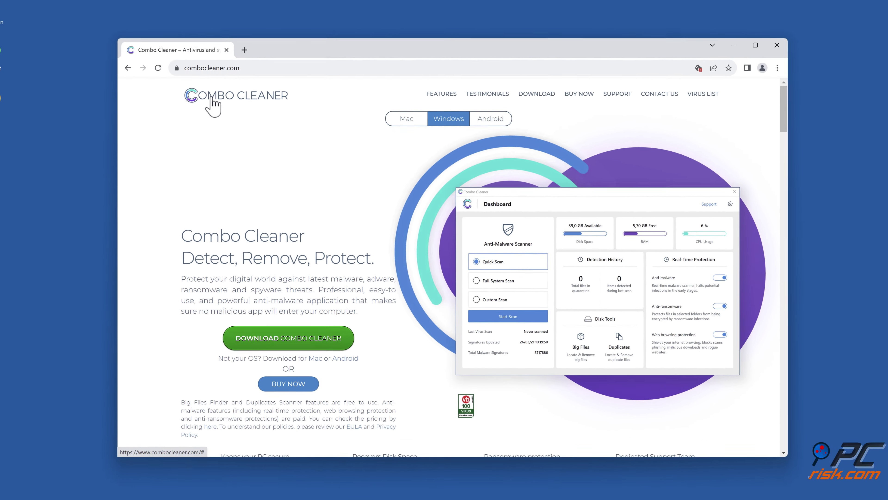
{"action": "left_click", "coordinate": [341, 340]}
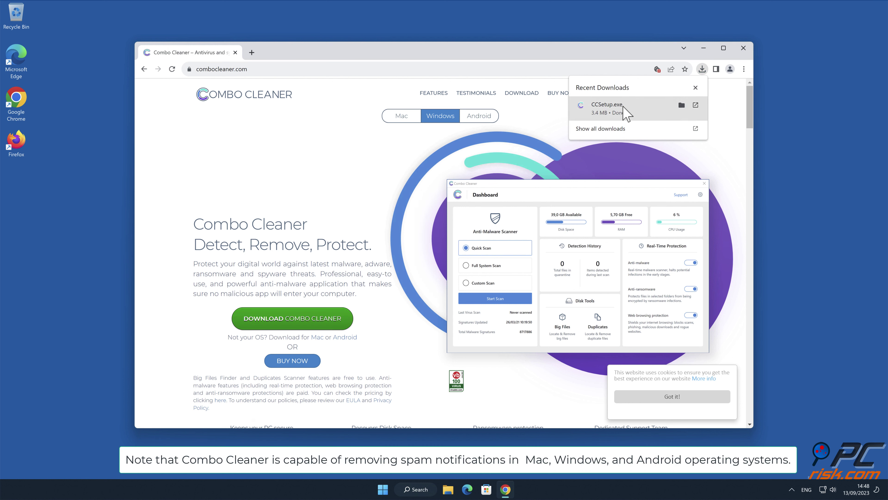
Run CCSetup.exe, approve the UAC prompt, install Combo Cleaner to the default folder, then close Chrome.
{"action": "left_click", "coordinate": [623, 107]}
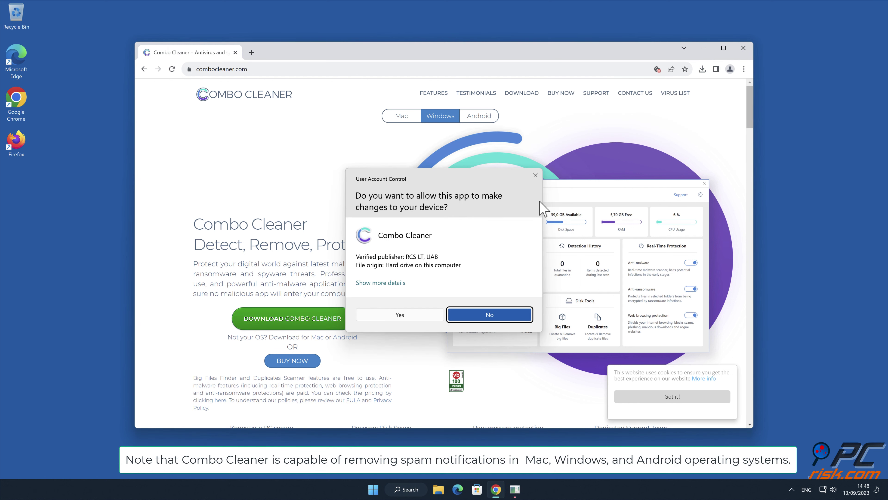
{"action": "left_click", "coordinate": [401, 314]}
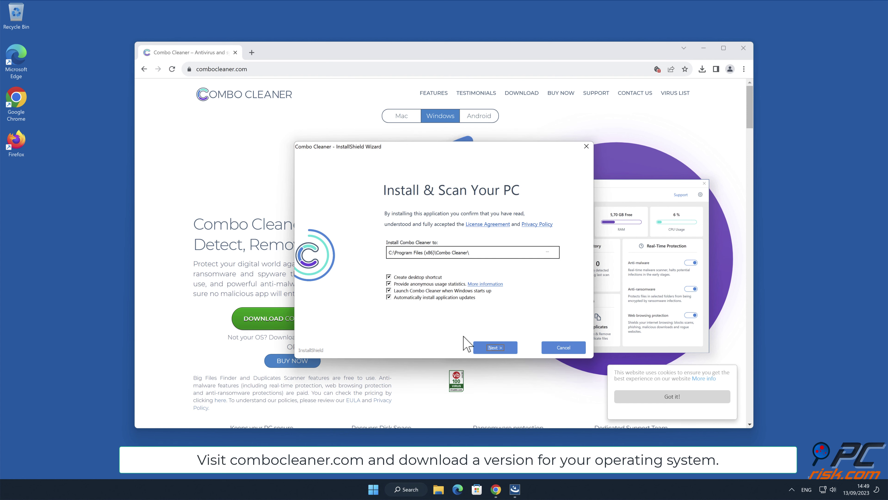
{"action": "left_click", "coordinate": [495, 347]}
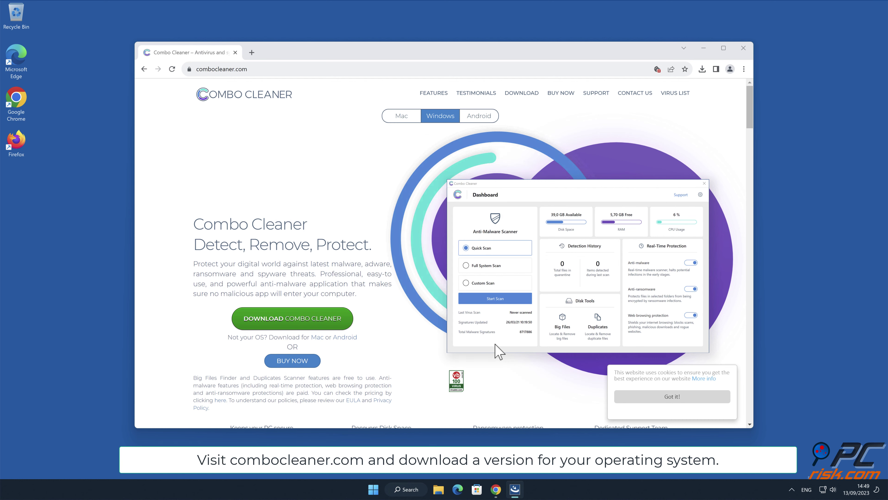
{"action": "left_click", "coordinate": [582, 348]}
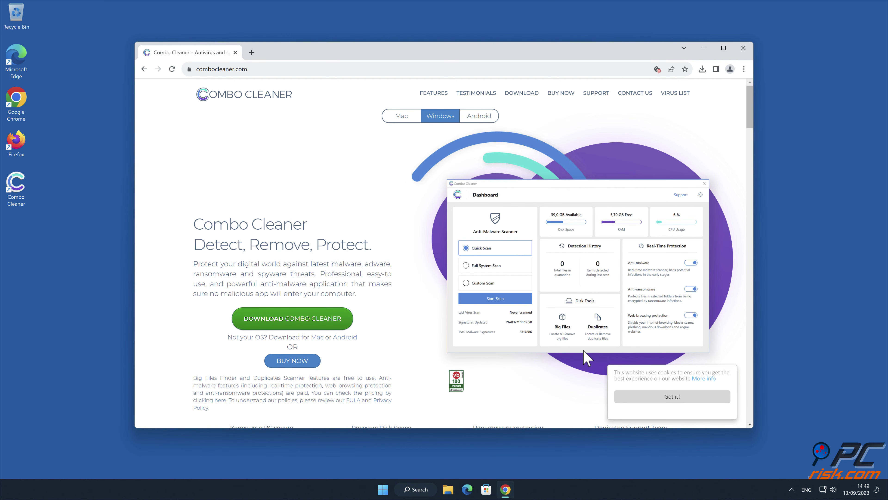
{"action": "left_click", "coordinate": [744, 49]}
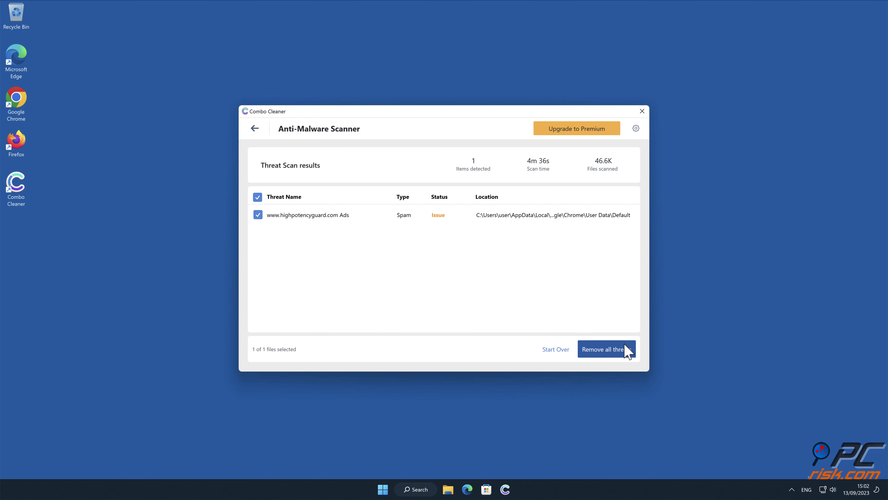
Activate Combo Cleaner with a licence key and quarantine the highpotencyguard.com Ads threat.
{"action": "left_click", "coordinate": [625, 347]}
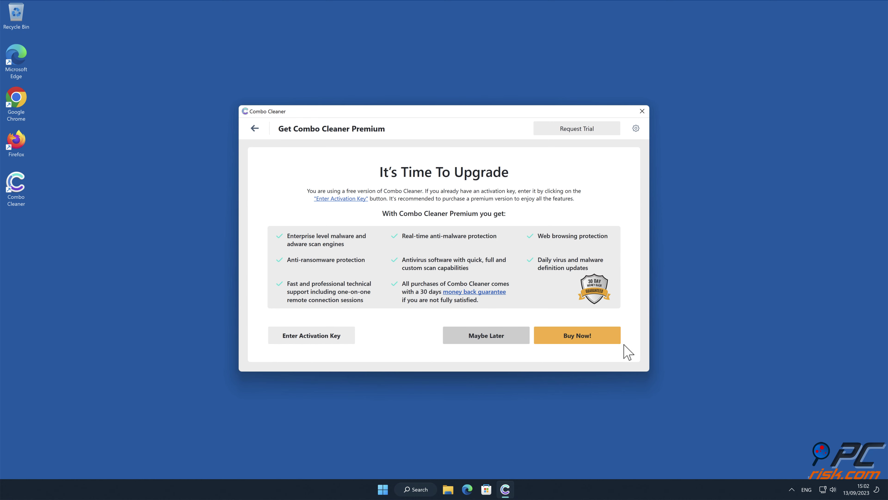
{"action": "left_click", "coordinate": [348, 341]}
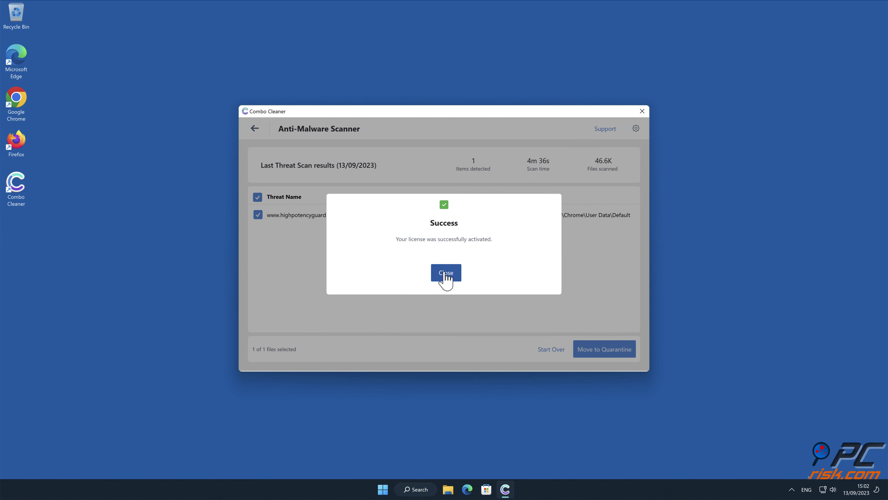
{"action": "left_click", "coordinate": [446, 273]}
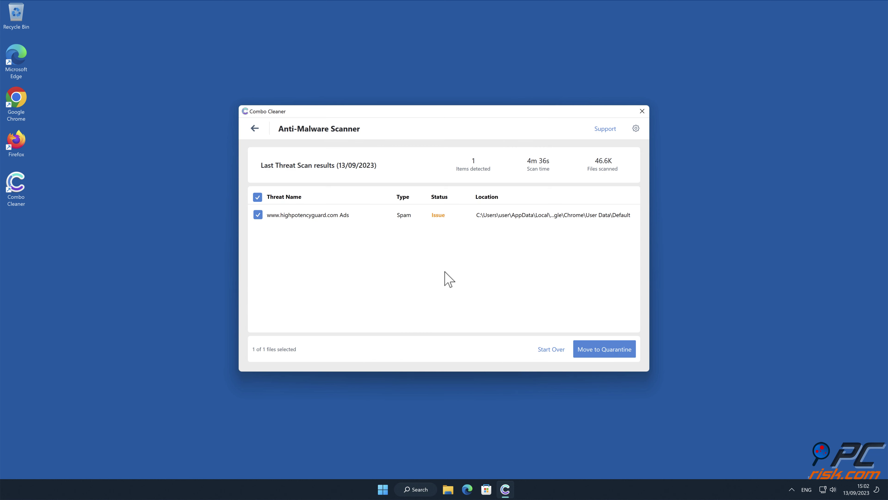
{"action": "left_click", "coordinate": [607, 349]}
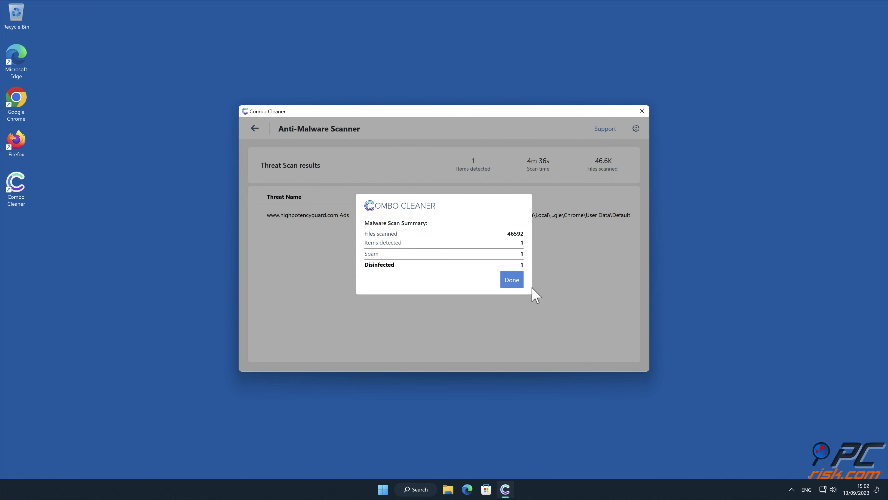
{"action": "left_click", "coordinate": [515, 279]}
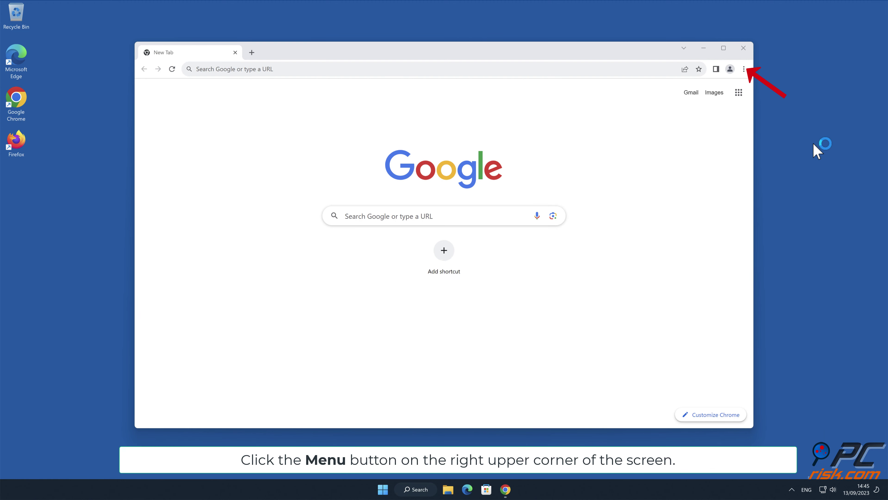
Go to Chrome's Privacy and security > Site settings > Notifications page.
{"action": "left_click", "coordinate": [744, 69]}
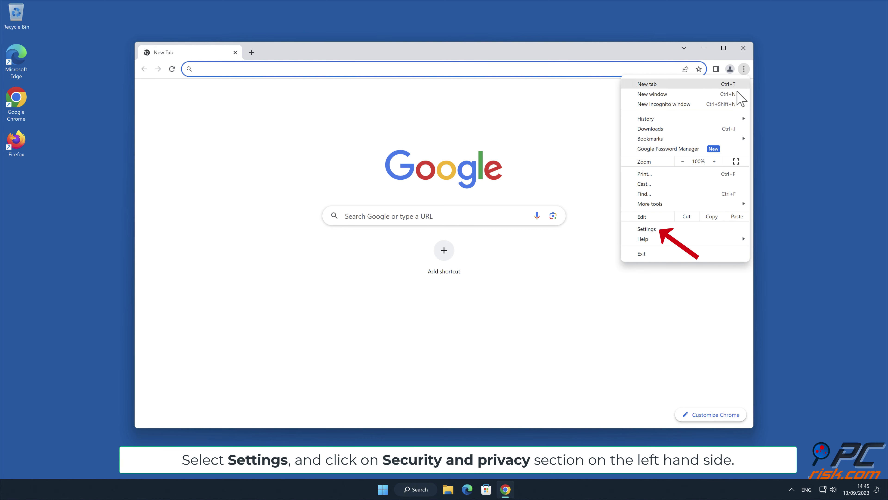
{"action": "left_click", "coordinate": [663, 230]}
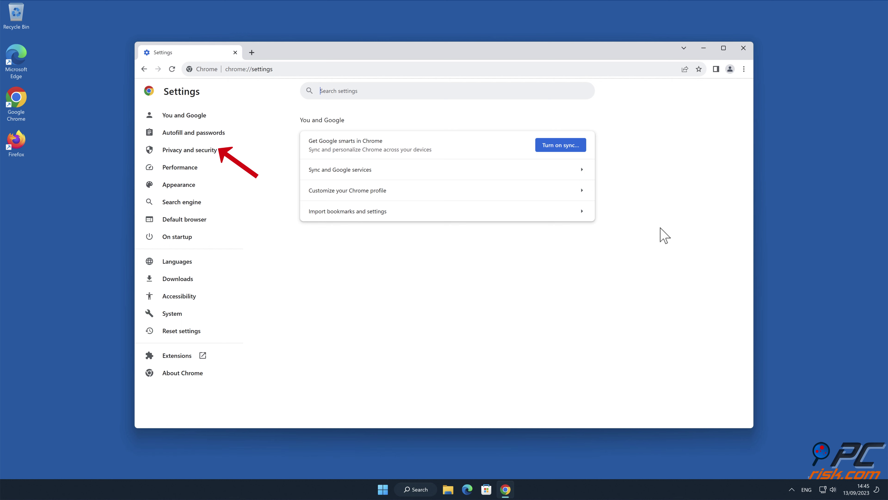
{"action": "left_click", "coordinate": [216, 151]}
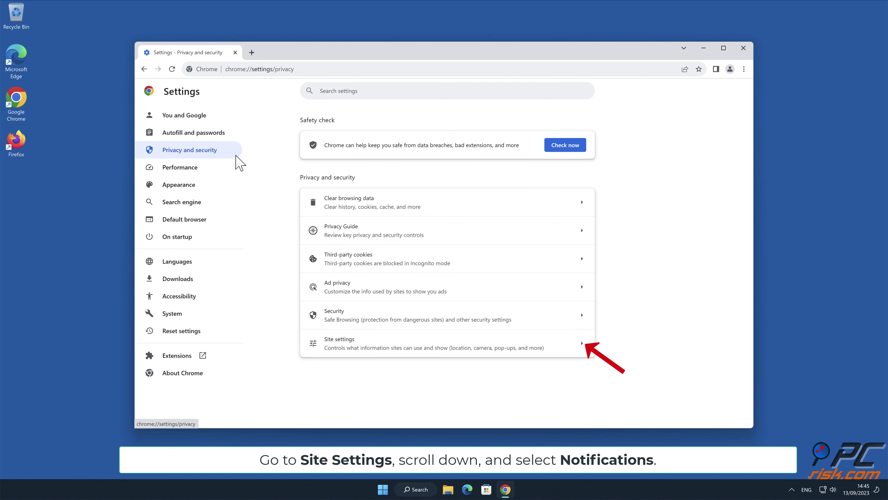
{"action": "left_click", "coordinate": [587, 347]}
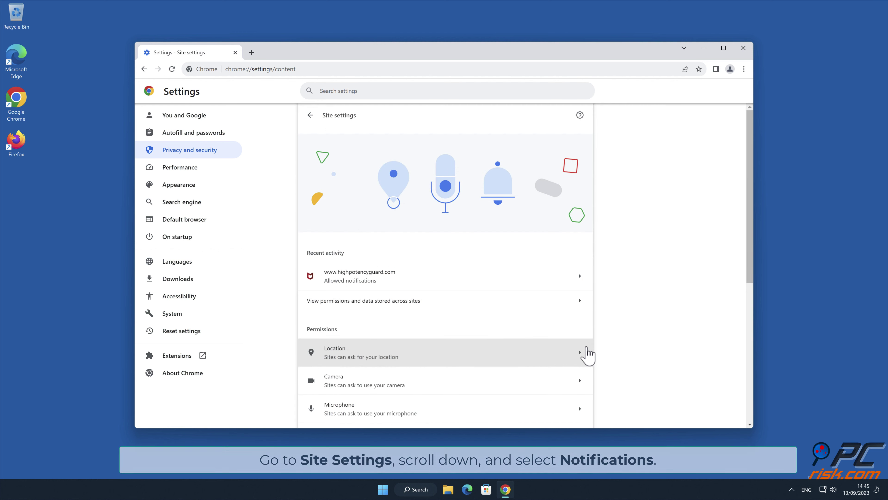
{"action": "left_click_drag", "start_coordinate": [749, 193], "coordinate": [749, 292]}
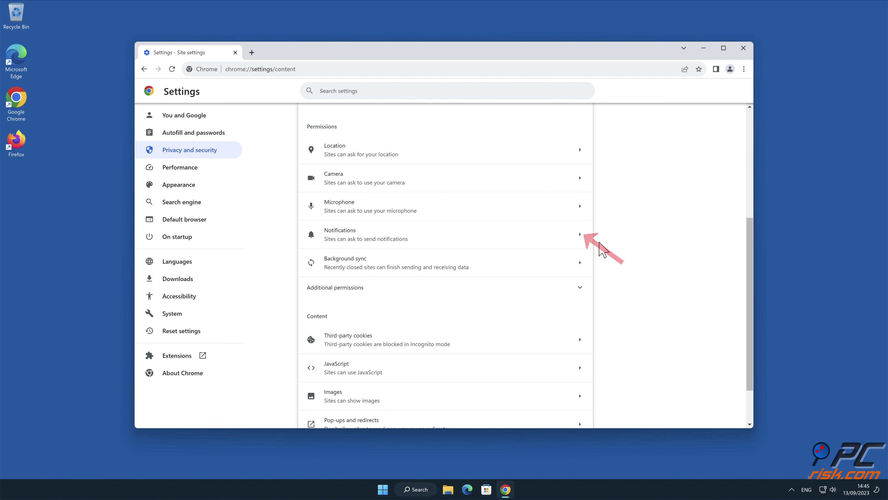
{"action": "left_click", "coordinate": [584, 242]}
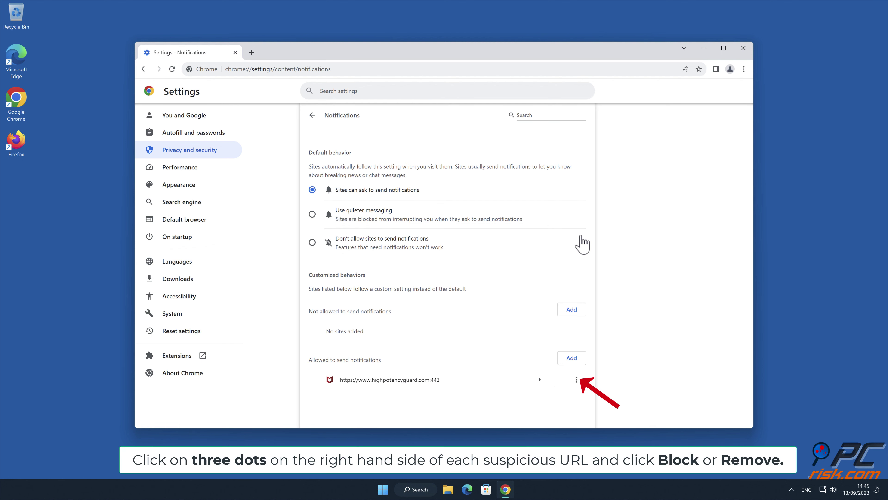
Remove highpotencyguard.com from the allowed notification senders and close Chrome.
{"action": "left_click", "coordinate": [575, 379]}
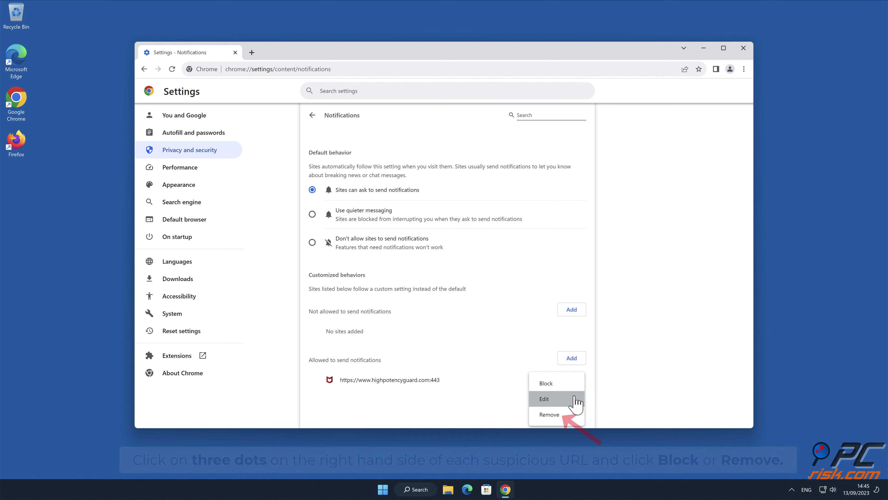
{"action": "left_click", "coordinate": [564, 417]}
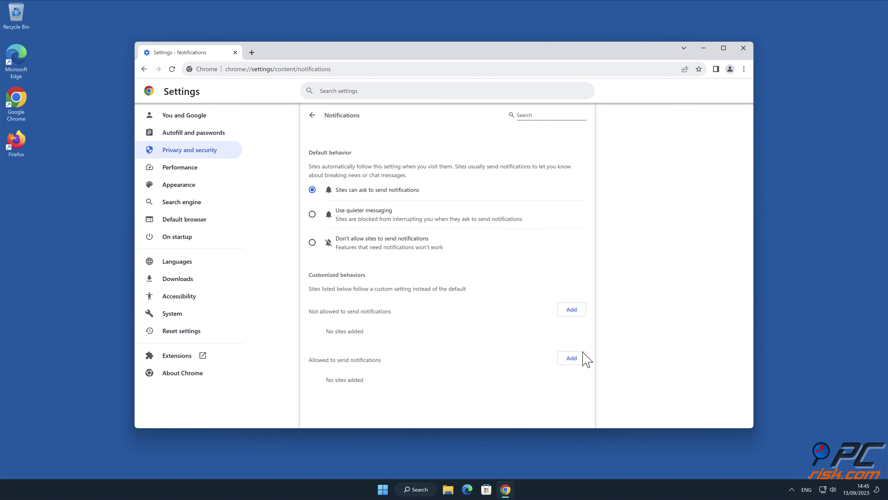
{"action": "left_click", "coordinate": [743, 48]}
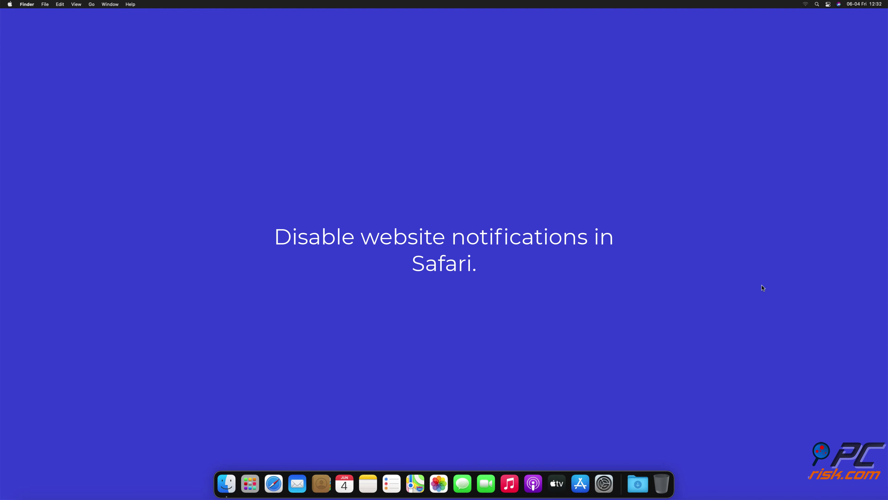
Launch Safari and show the Websites > Notifications section of its Settings.
{"action": "left_click", "coordinate": [269, 488]}
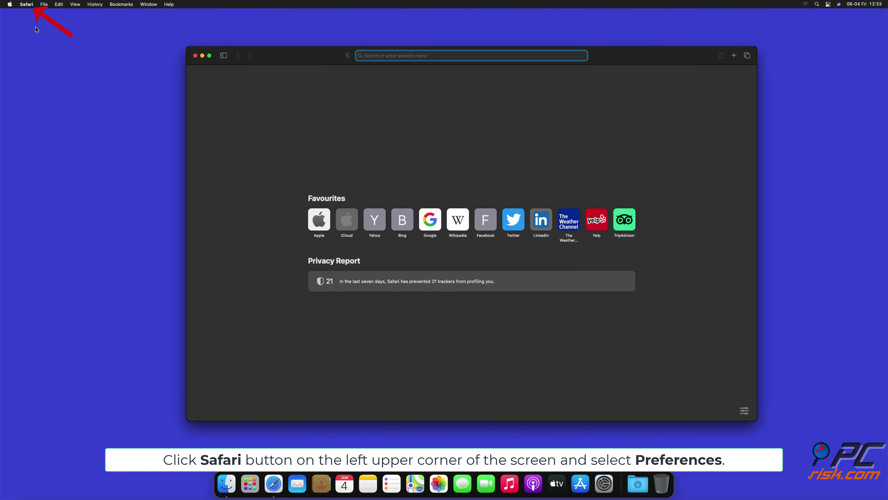
{"action": "left_click", "coordinate": [27, 5]}
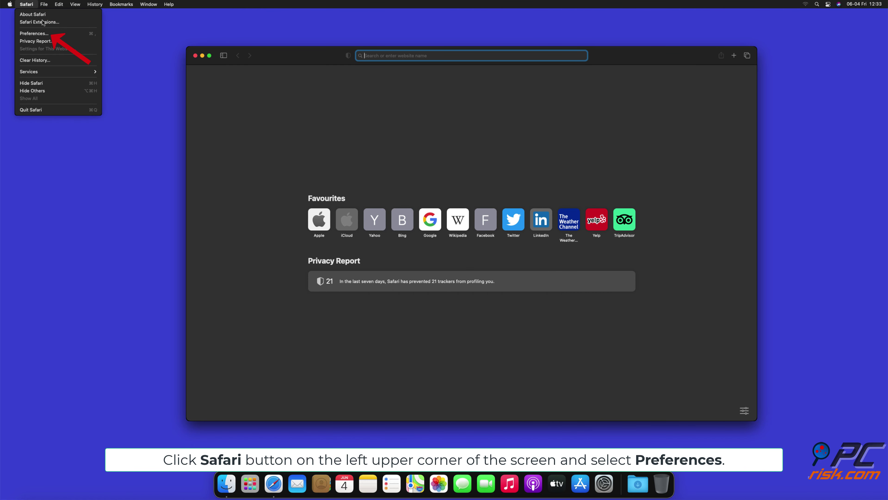
{"action": "left_click", "coordinate": [43, 33]}
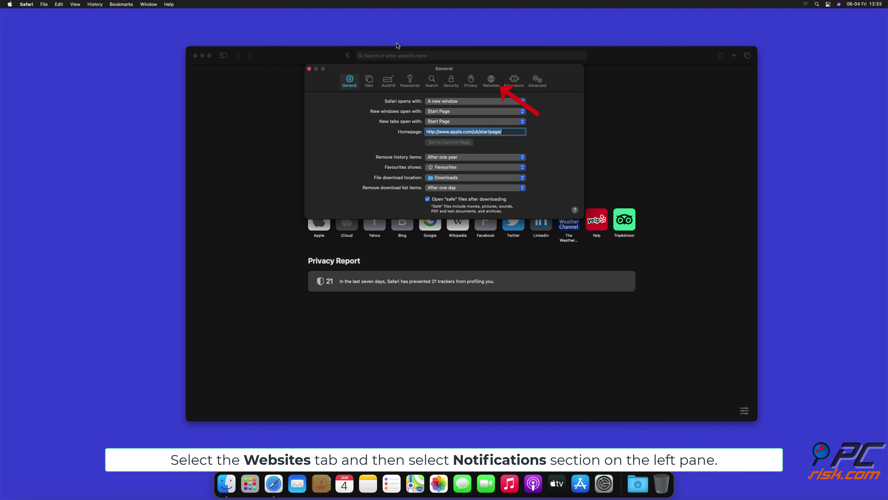
{"action": "left_click", "coordinate": [489, 82]}
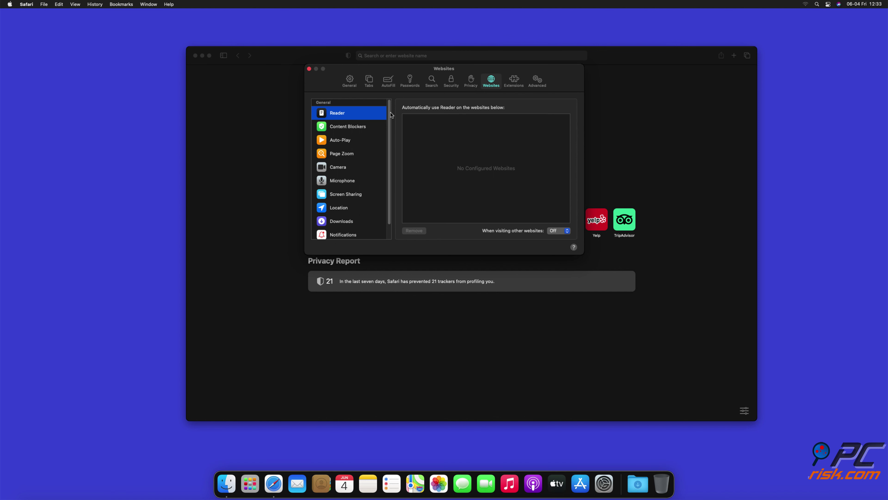
{"action": "left_click_drag", "start_coordinate": [389, 115], "coordinate": [389, 140]}
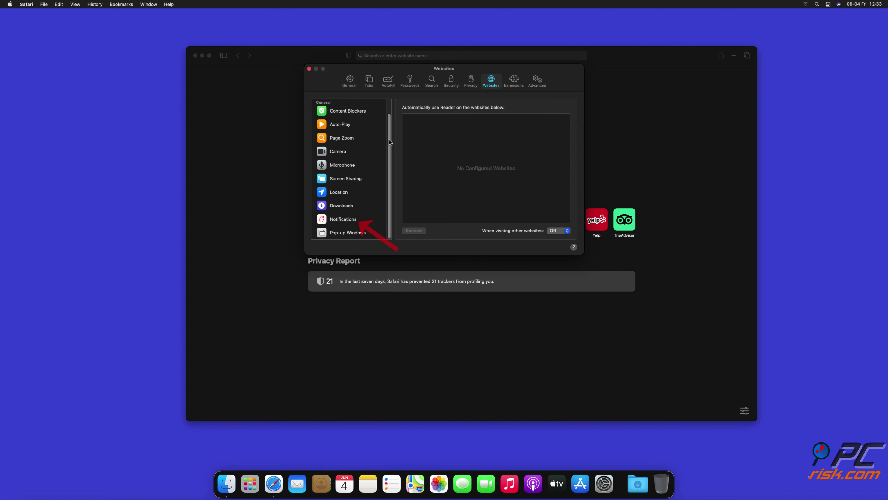
{"action": "left_click", "coordinate": [343, 220]}
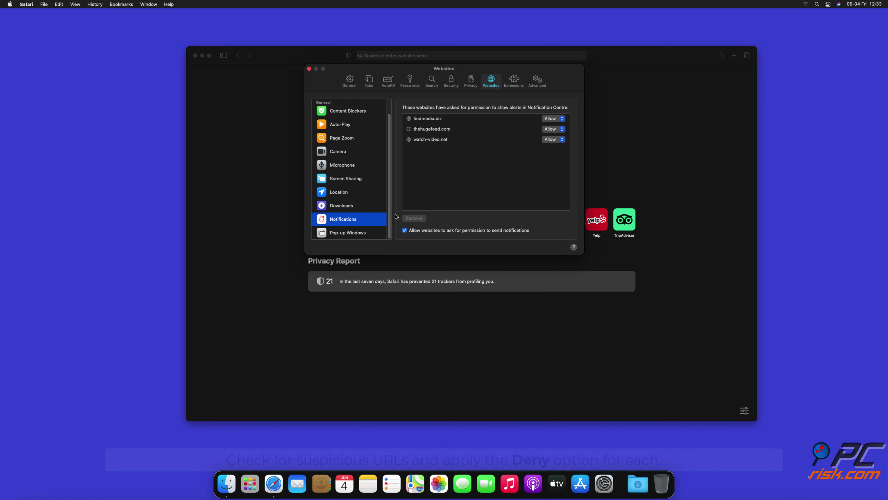
Set findmedia.biz, thehugefeed.com and watch-video.net to Deny, then close Settings and Safari.
{"action": "left_click", "coordinate": [562, 120]}
{"action": "left_click", "coordinate": [552, 128]}
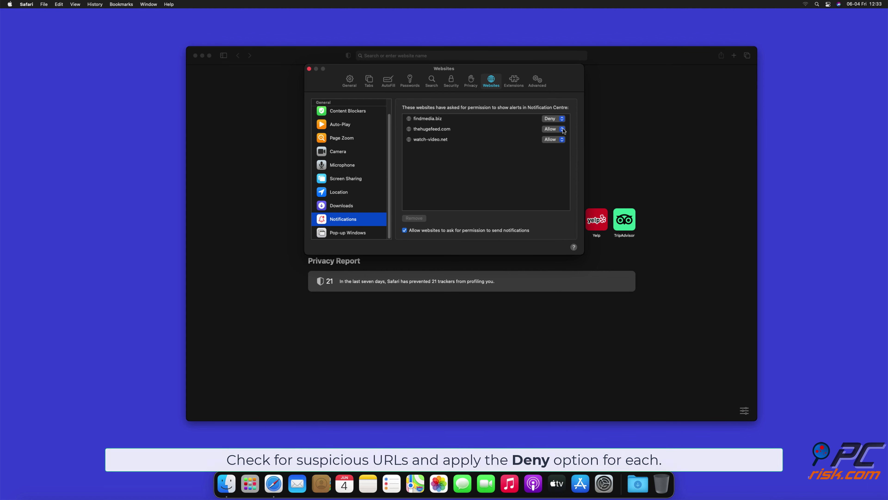
{"action": "left_click", "coordinate": [562, 129]}
{"action": "left_click", "coordinate": [555, 137]}
{"action": "left_click", "coordinate": [561, 139]}
{"action": "left_click", "coordinate": [552, 148]}
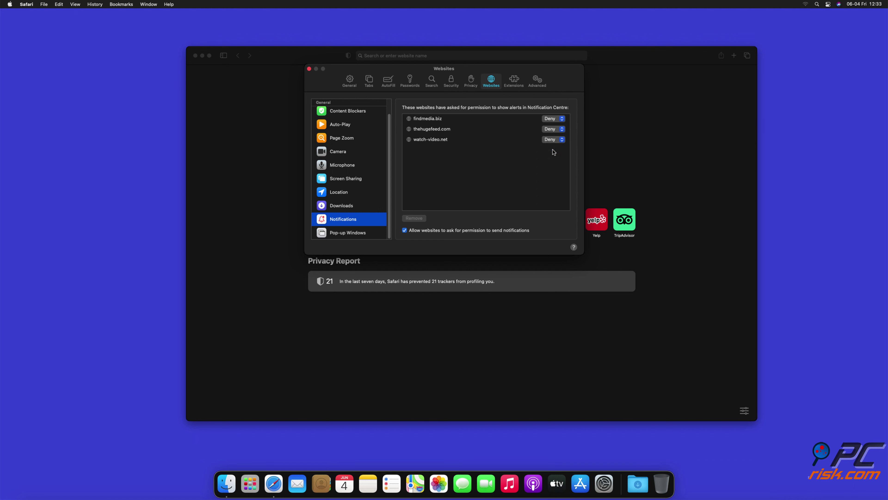
{"action": "left_click", "coordinate": [309, 69]}
{"action": "left_click", "coordinate": [195, 56]}
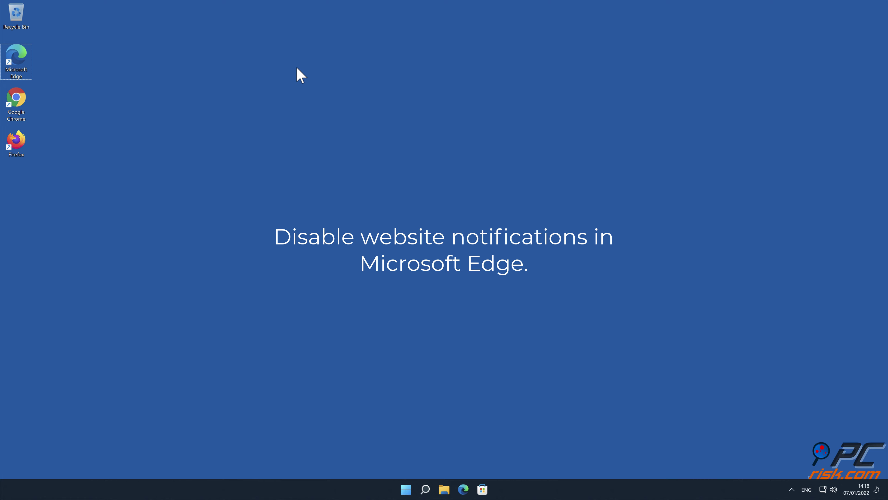
Launch Edge and go to Settings > Cookies and site permissions > Notifications.
{"action": "double_click", "coordinate": [21, 63]}
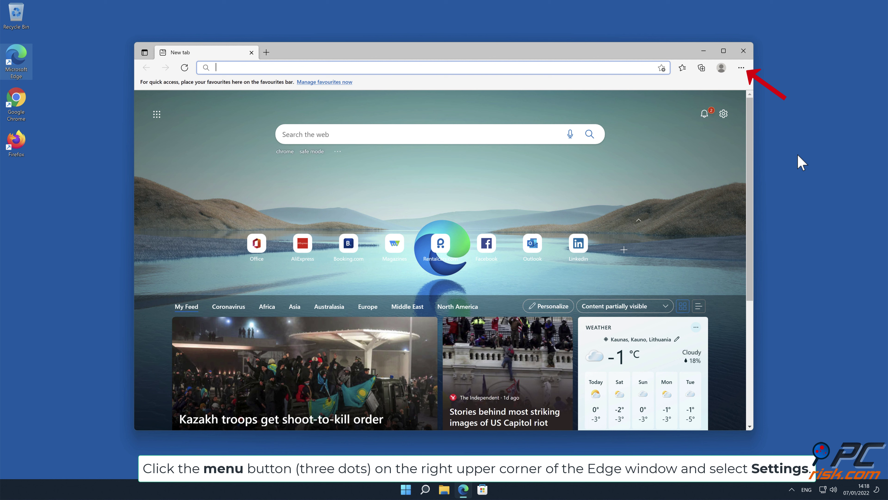
{"action": "left_click", "coordinate": [741, 67]}
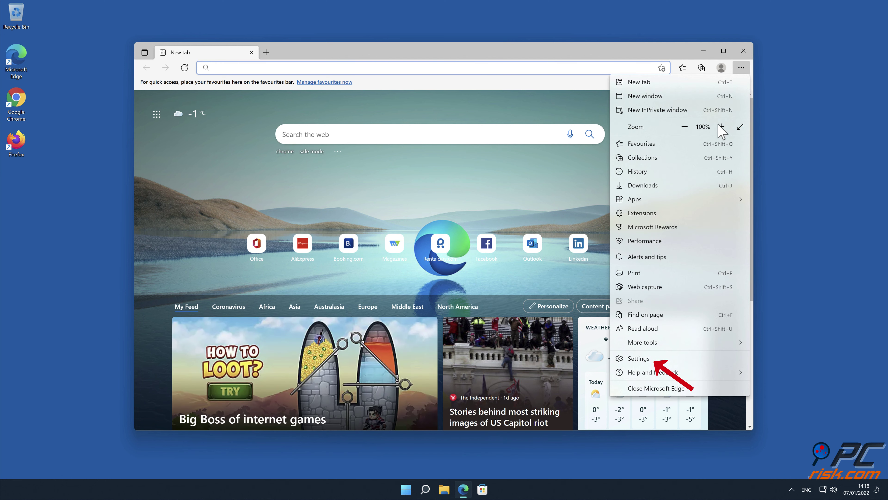
{"action": "left_click", "coordinate": [664, 358]}
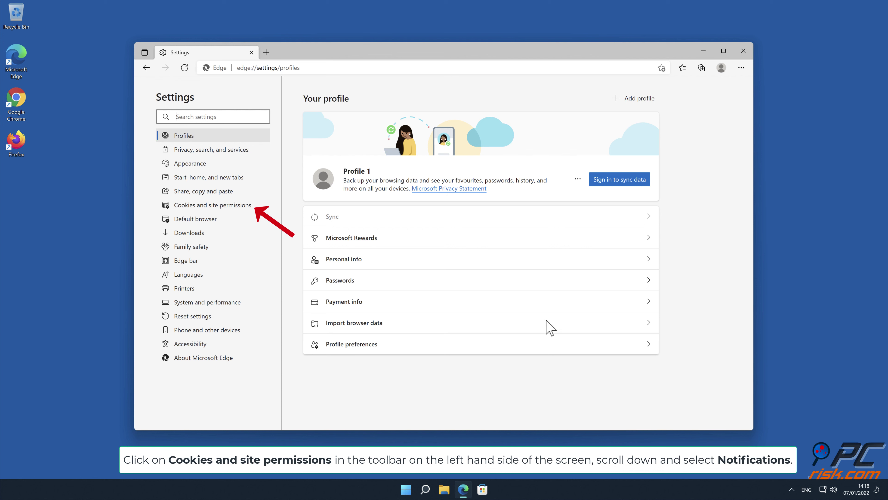
{"action": "left_click", "coordinate": [244, 209]}
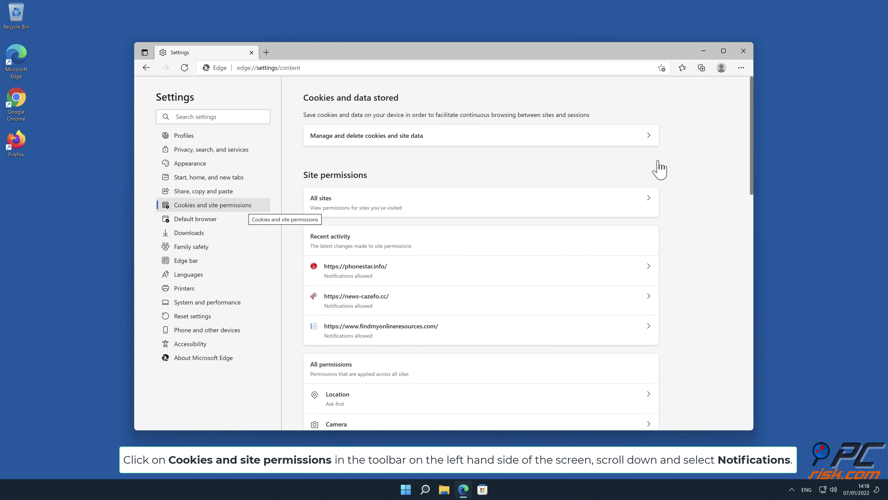
{"action": "left_click_drag", "start_coordinate": [753, 141], "coordinate": [754, 230]}
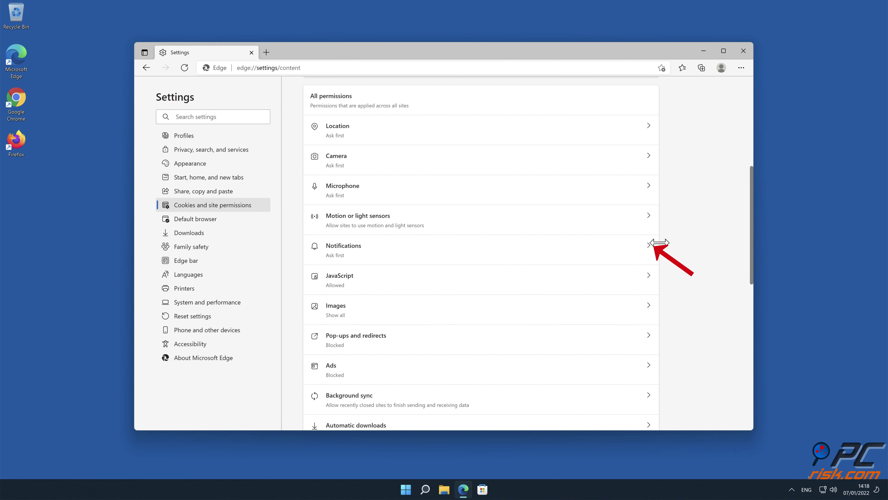
{"action": "left_click", "coordinate": [648, 252]}
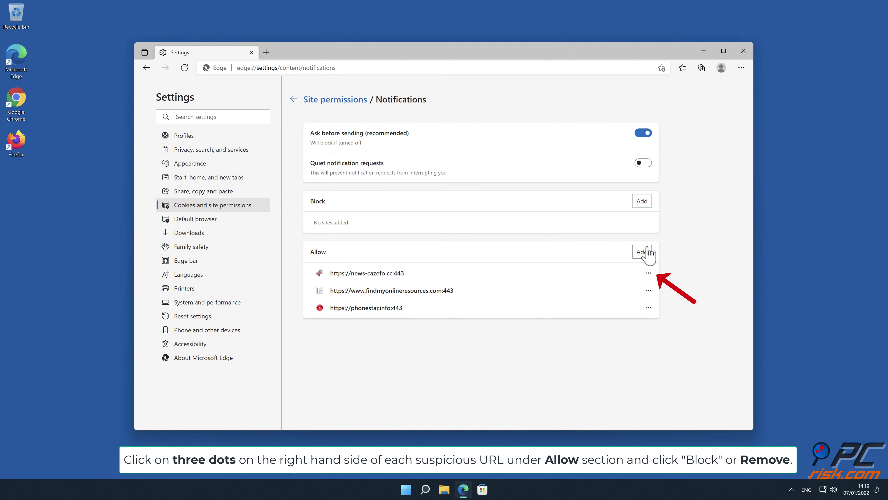
Delete news-cazefo.cc, findmyonlineresources.com and phonestar.info one by one from the Allow list.
{"action": "left_click", "coordinate": [648, 272]}
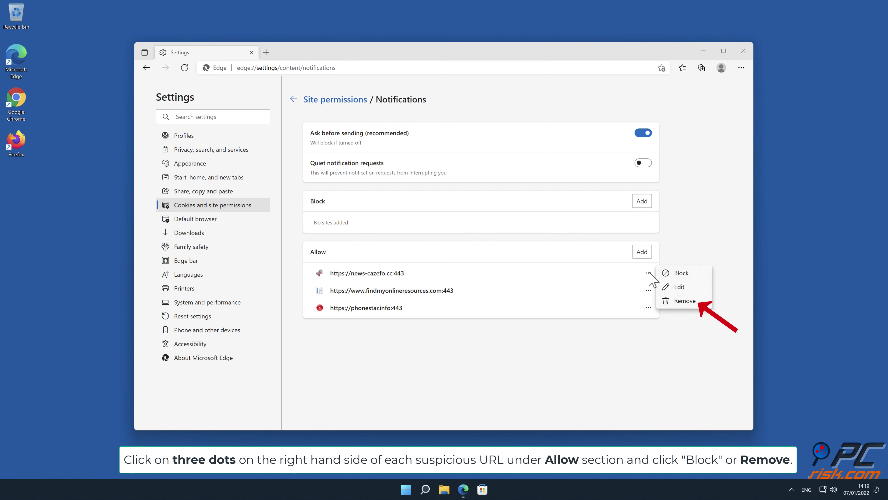
{"action": "left_click", "coordinate": [684, 301]}
{"action": "left_click", "coordinate": [649, 273]}
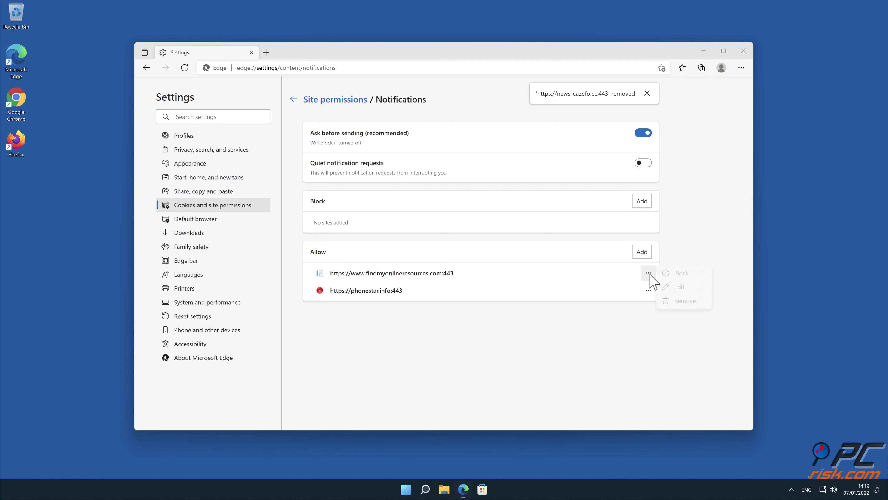
{"action": "left_click", "coordinate": [685, 301]}
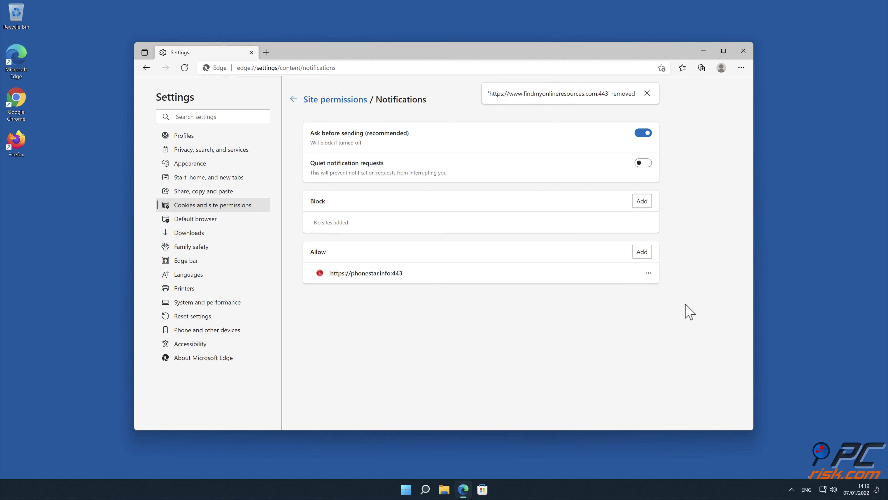
{"action": "left_click", "coordinate": [648, 273]}
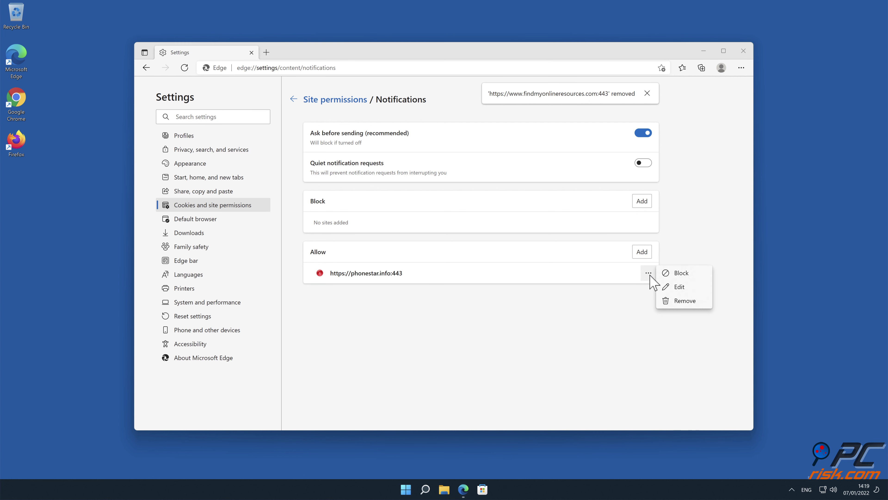
{"action": "left_click", "coordinate": [680, 300]}
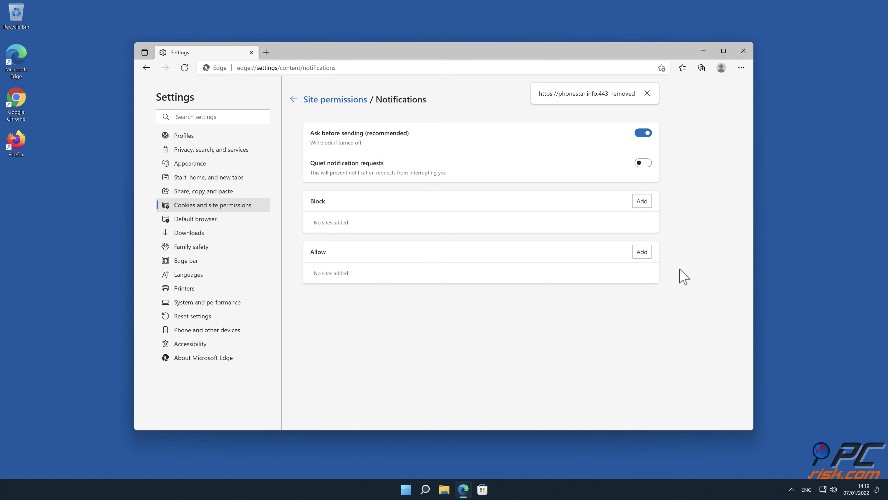
Close Edge, launch Firefox, and scroll its Privacy & Security settings to Permissions.
{"action": "left_click", "coordinate": [744, 50]}
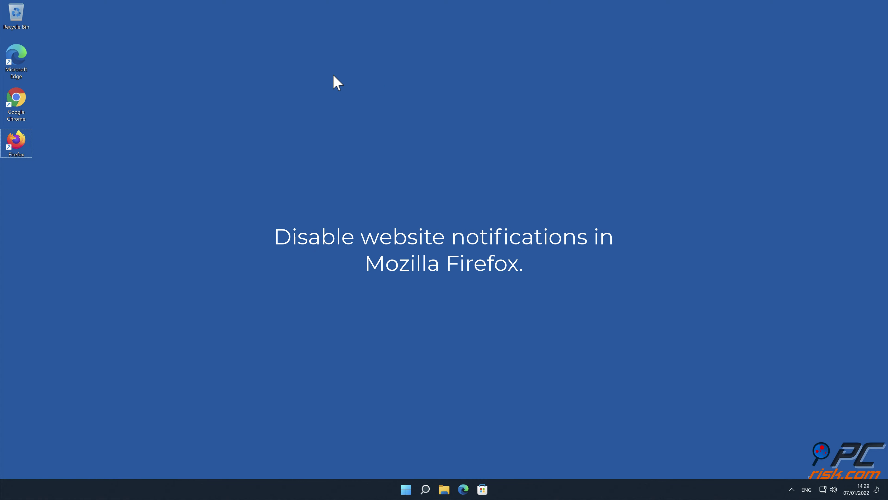
{"action": "double_click", "coordinate": [12, 145]}
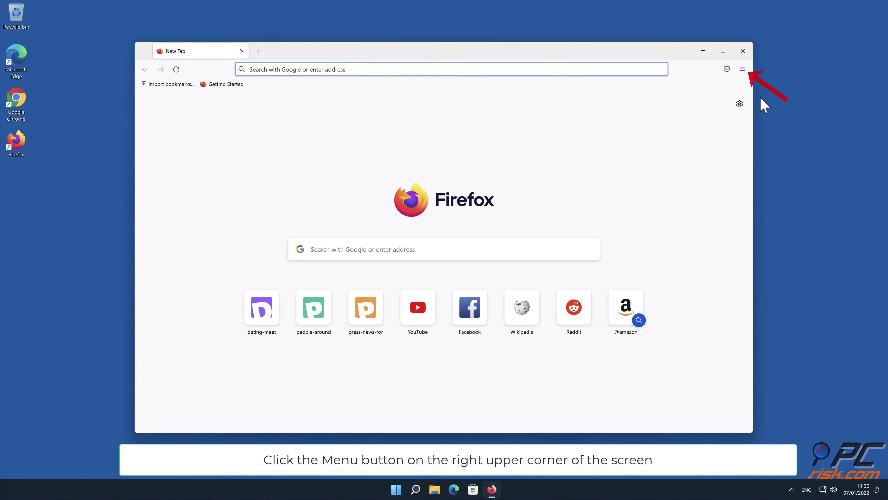
{"action": "left_click", "coordinate": [743, 69]}
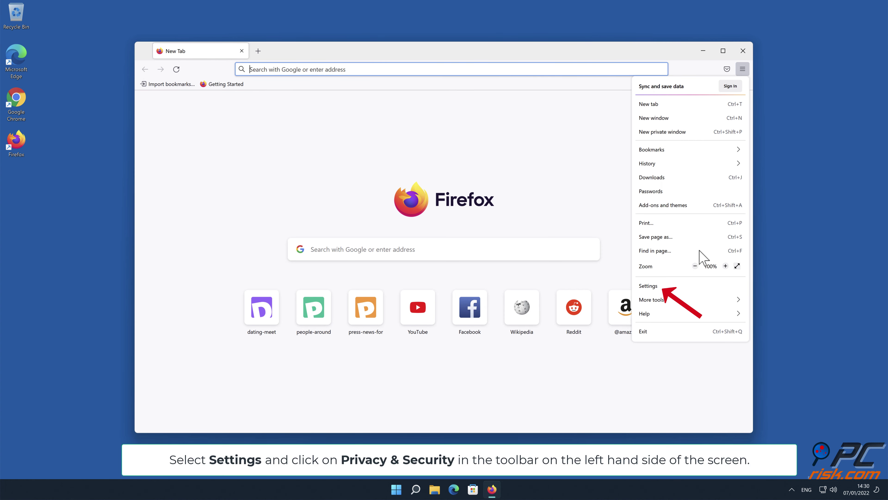
{"action": "left_click", "coordinate": [694, 285]}
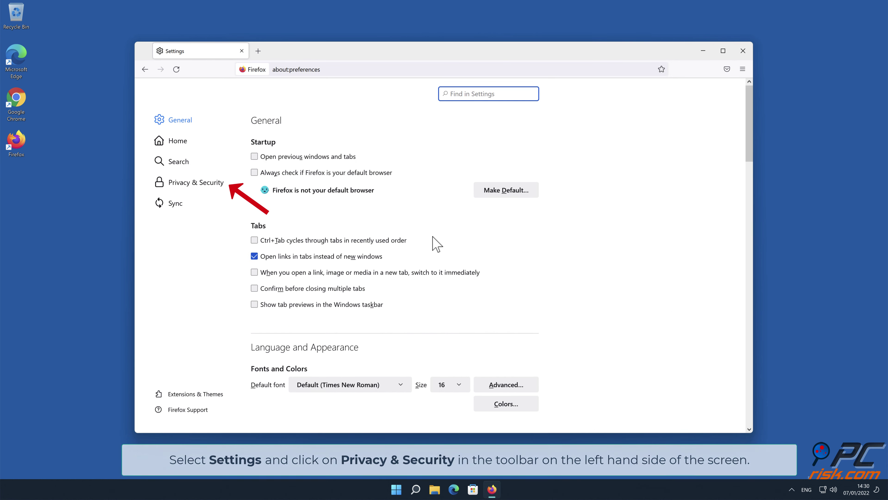
{"action": "left_click", "coordinate": [208, 182]}
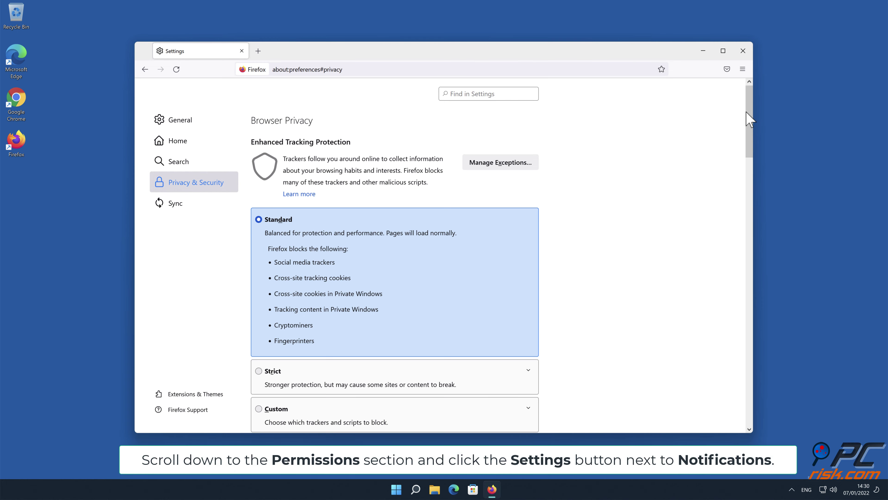
{"action": "left_click_drag", "start_coordinate": [750, 119], "coordinate": [752, 291]}
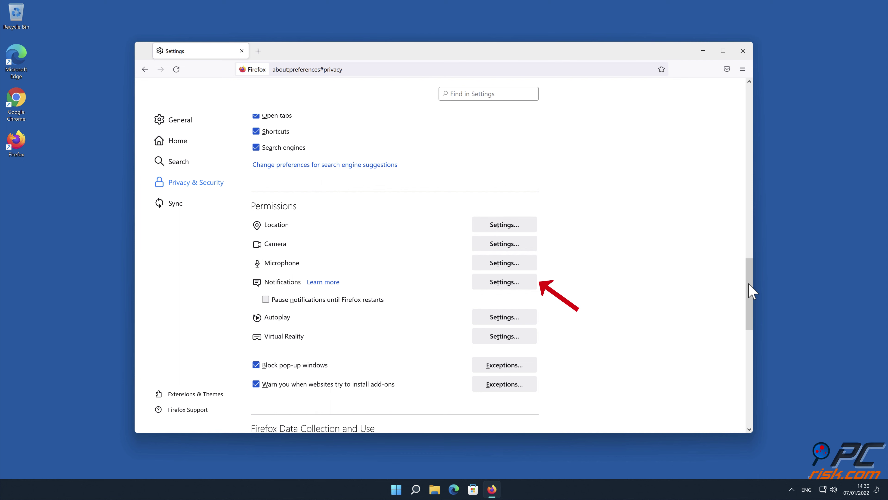
Set eclto.people-around.me, d.dating-meet.top and xetna.press-news-for.me to Block, save, and close Firefox.
{"action": "left_click", "coordinate": [528, 283]}
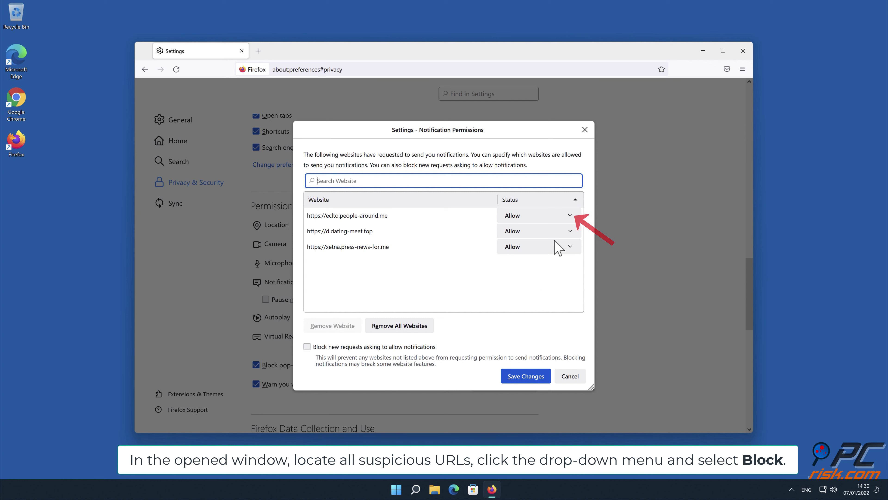
{"action": "left_click", "coordinate": [569, 215]}
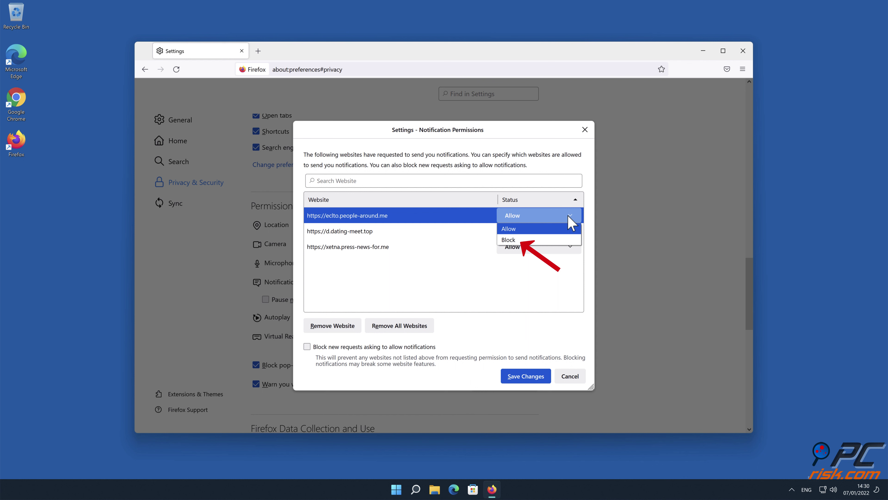
{"action": "left_click", "coordinate": [561, 239]}
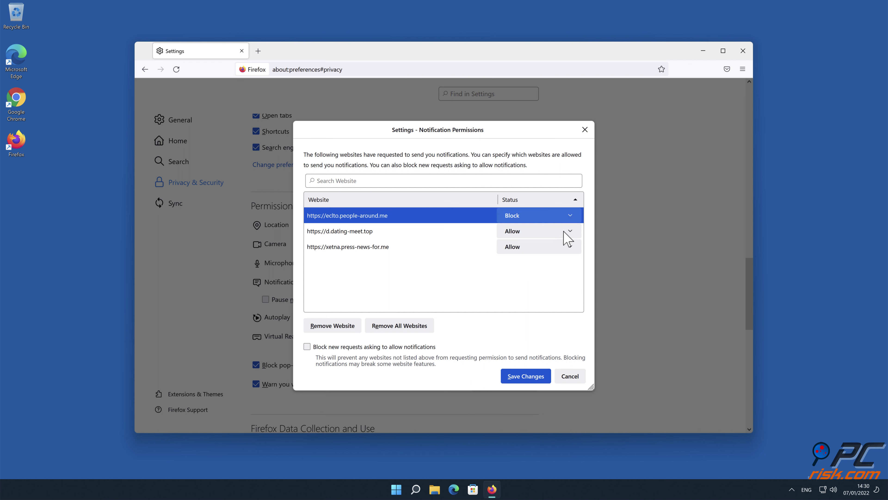
{"action": "left_click", "coordinate": [571, 232]}
{"action": "left_click", "coordinate": [548, 255]}
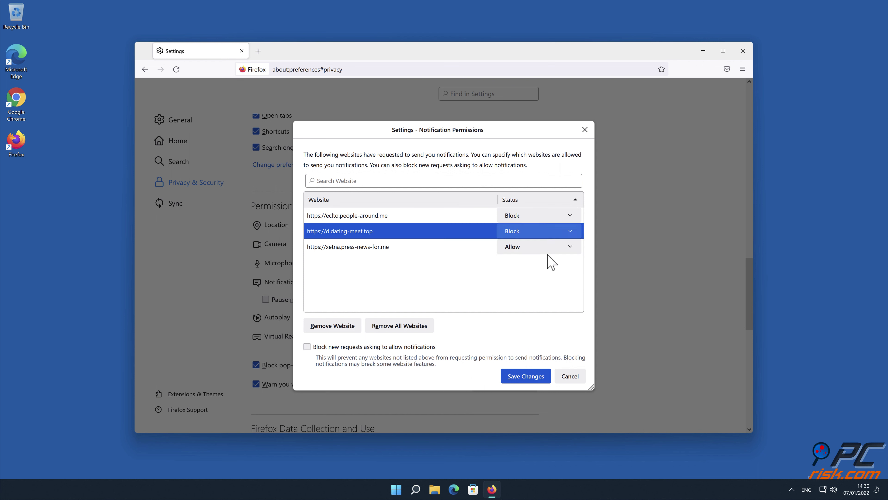
{"action": "left_click", "coordinate": [570, 247]}
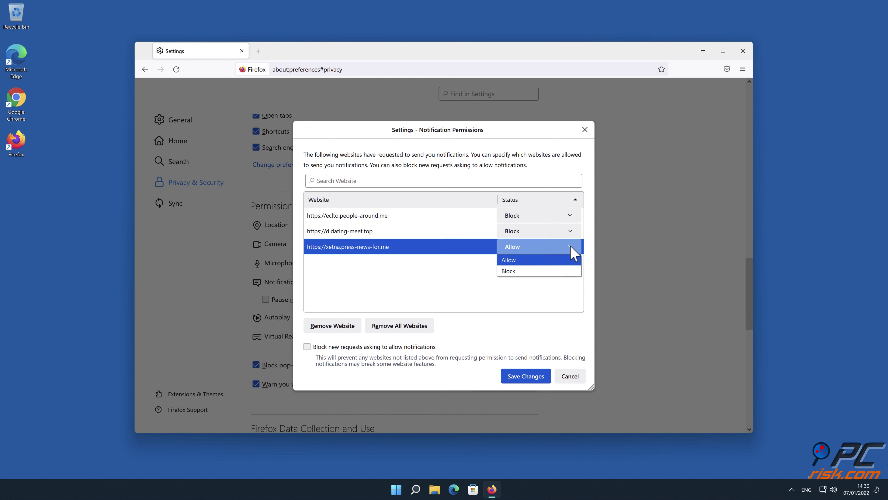
{"action": "left_click", "coordinate": [559, 271]}
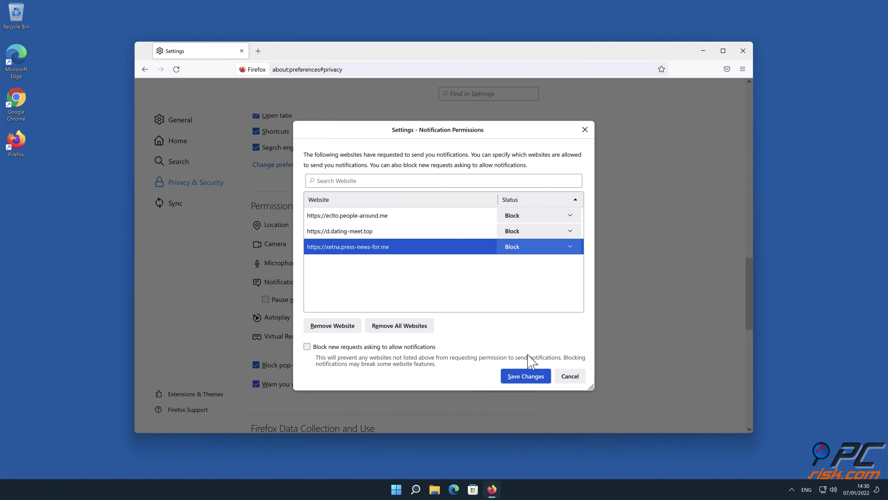
{"action": "left_click", "coordinate": [528, 375]}
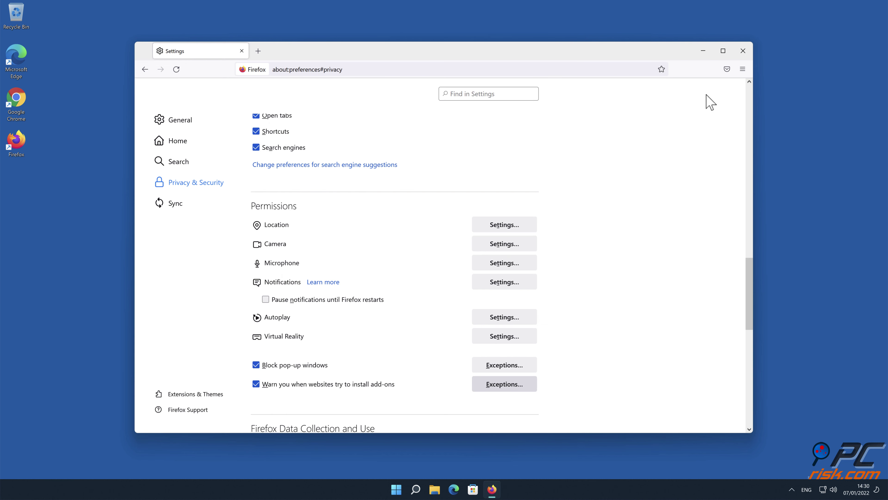
{"action": "left_click", "coordinate": [743, 51]}
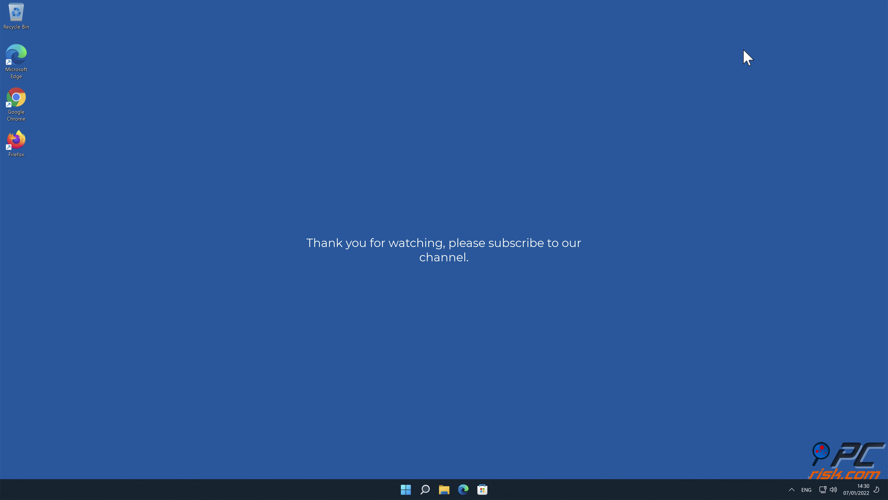